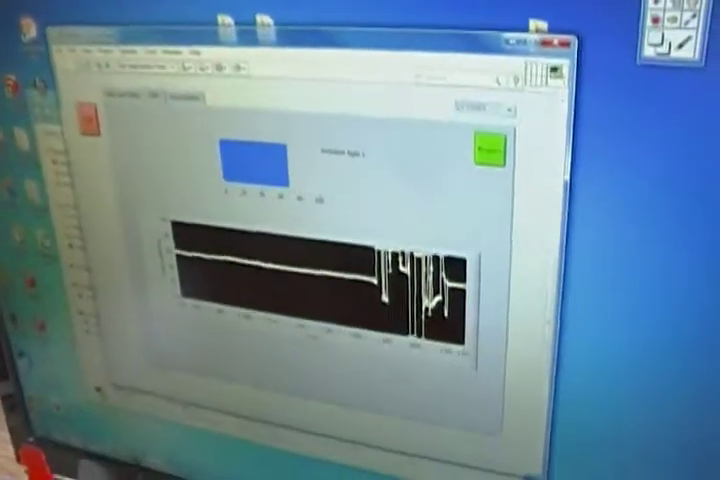
# Step: Switch the front panel tab control to the humidity and temperature charts
pyautogui.click(107, 88)
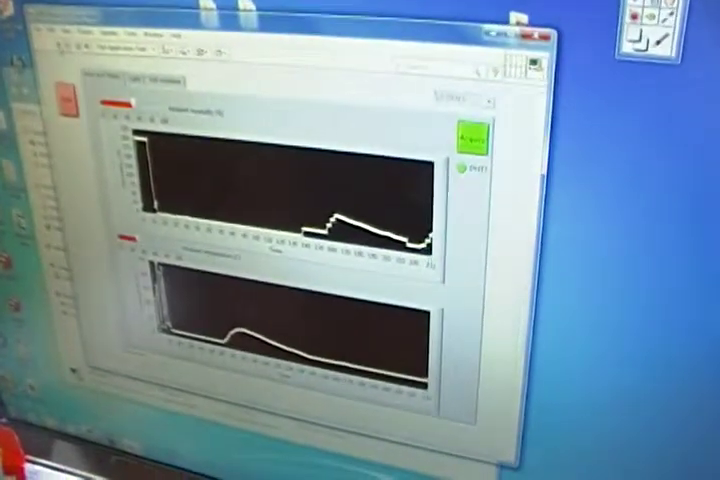